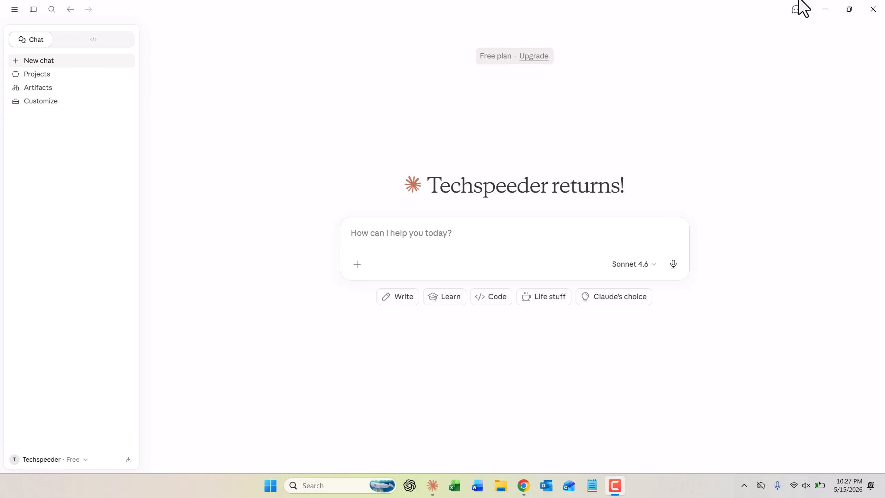
# Switch to the Microsoft 365 admin center and open the admin consent settings for enterprise apps in Microsoft Entra.
pyautogui.click(829, 10)
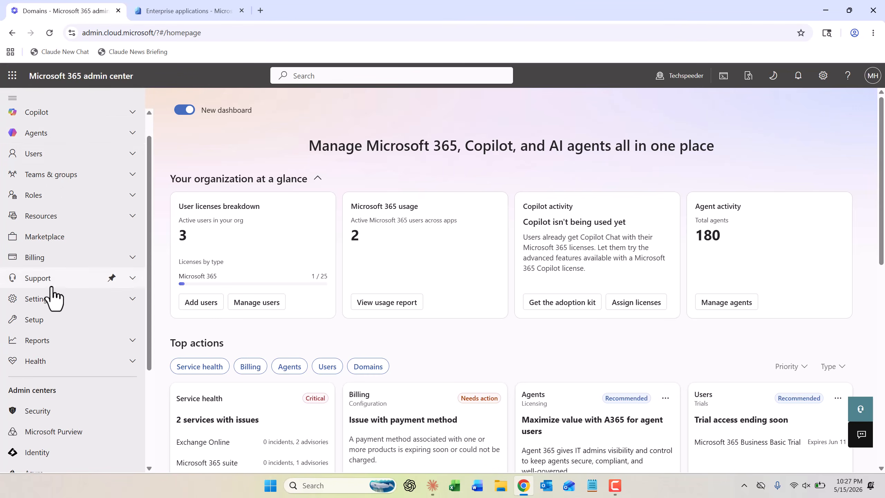
pyautogui.scroll(-3, 53, 297)
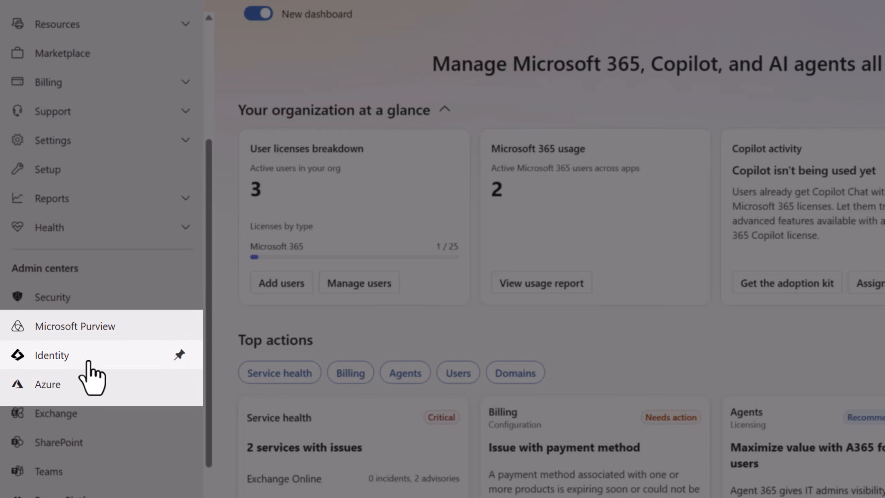
pyautogui.click(88, 362)
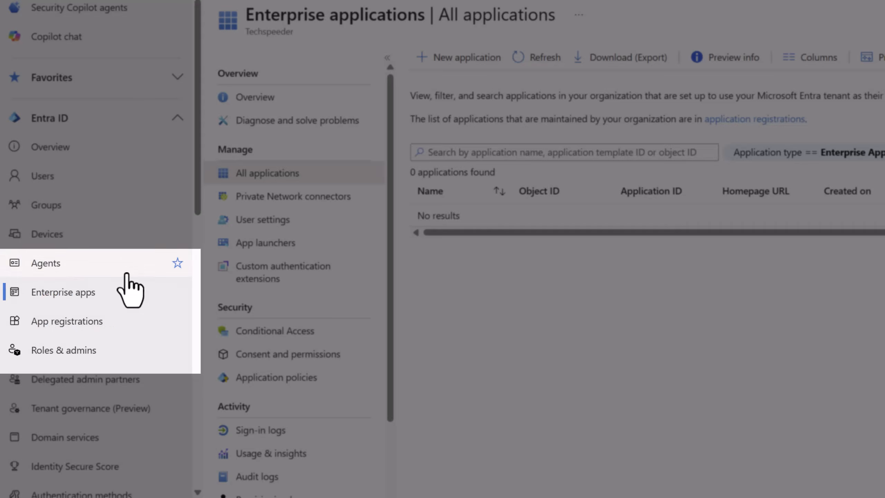
pyautogui.click(75, 294)
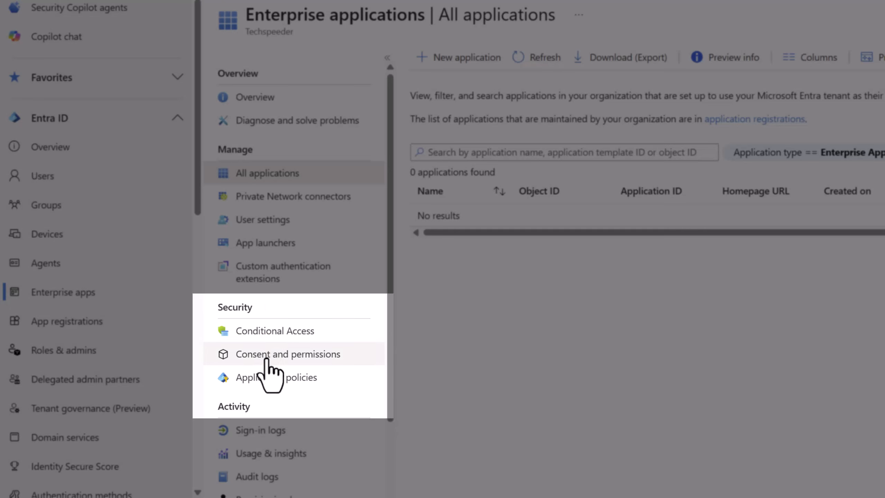
pyautogui.click(267, 358)
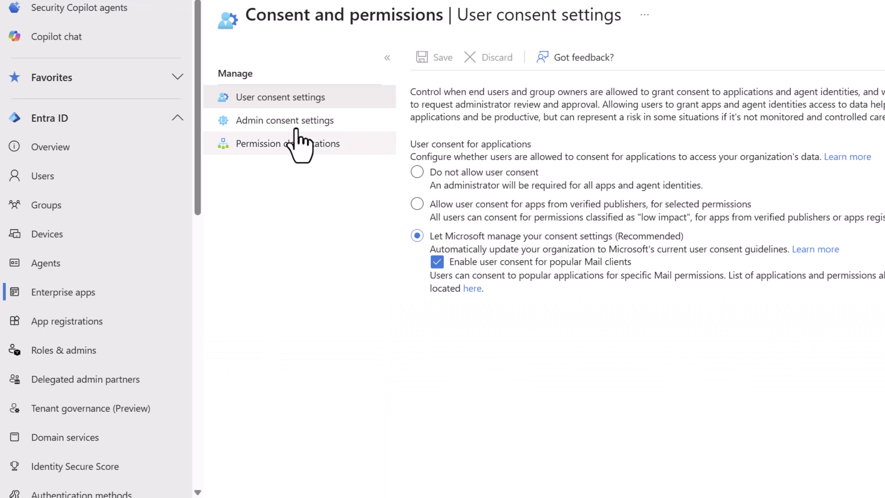
pyautogui.click(295, 126)
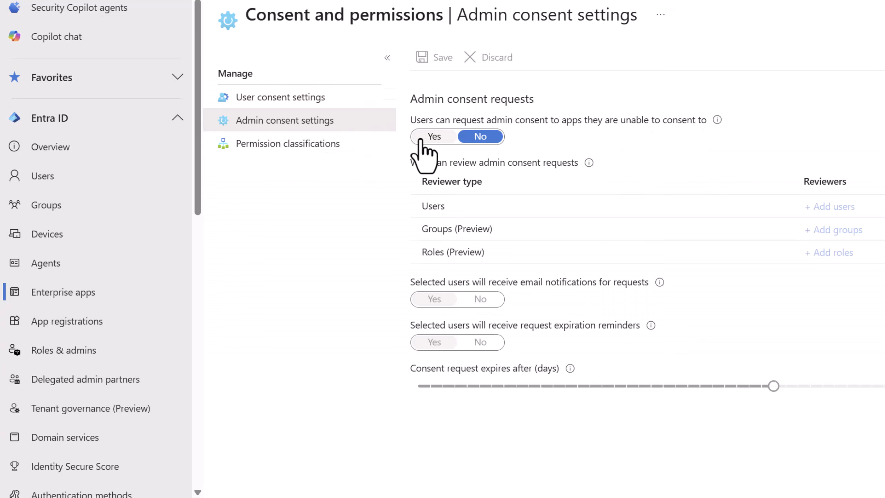
# Allow users to request admin consent for apps, add the third listed user as reviewer, and save the settings.
pyautogui.click(427, 138)
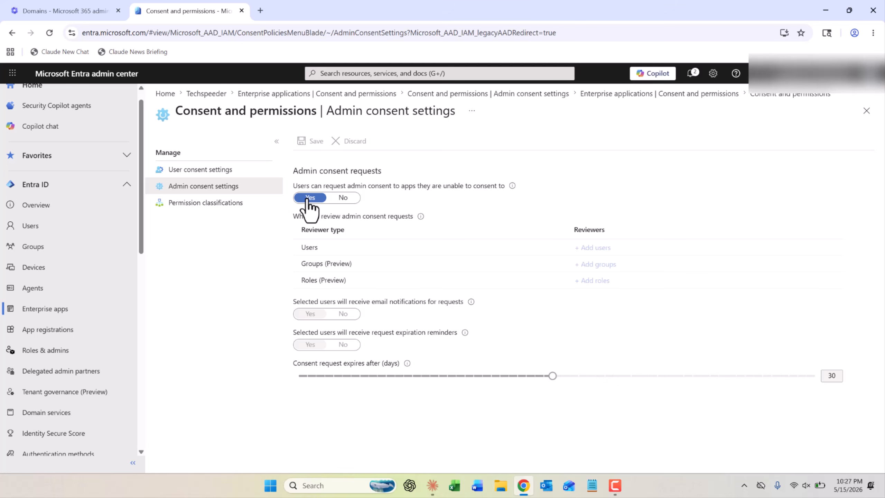
pyautogui.click(595, 248)
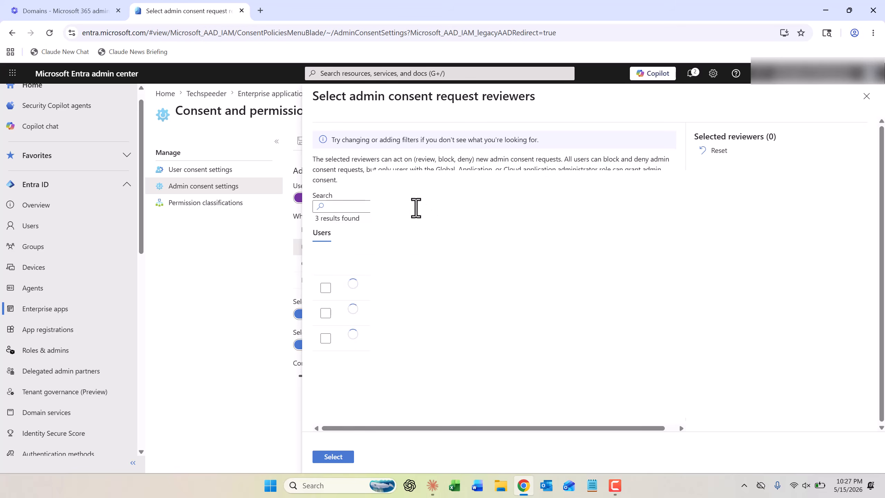
pyautogui.click(325, 338)
pyautogui.click(334, 455)
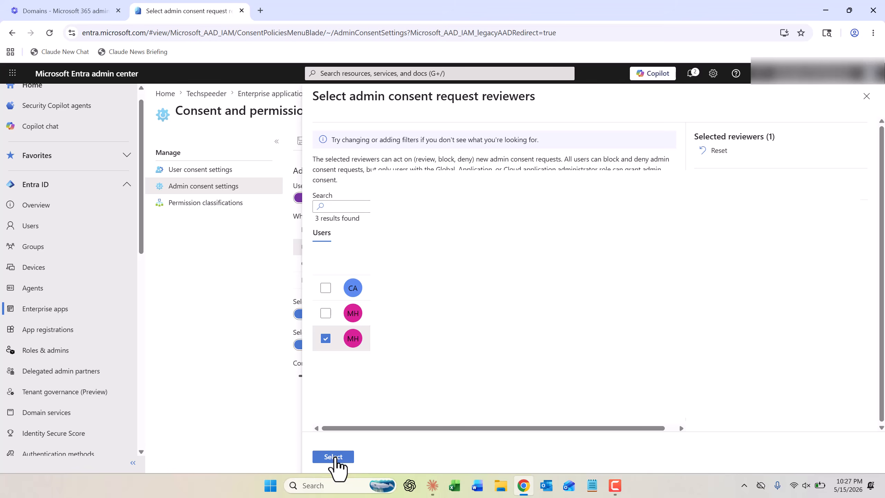
pyautogui.click(315, 141)
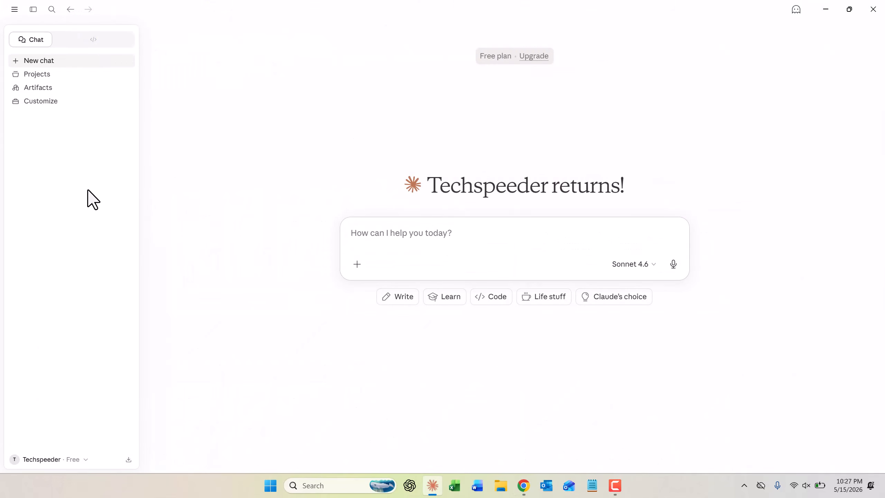
# In Claude, find the Microsoft 365 connector by searching the connector directory for "Microsoft 365" and continue to its work account sign-in.
pyautogui.click(42, 102)
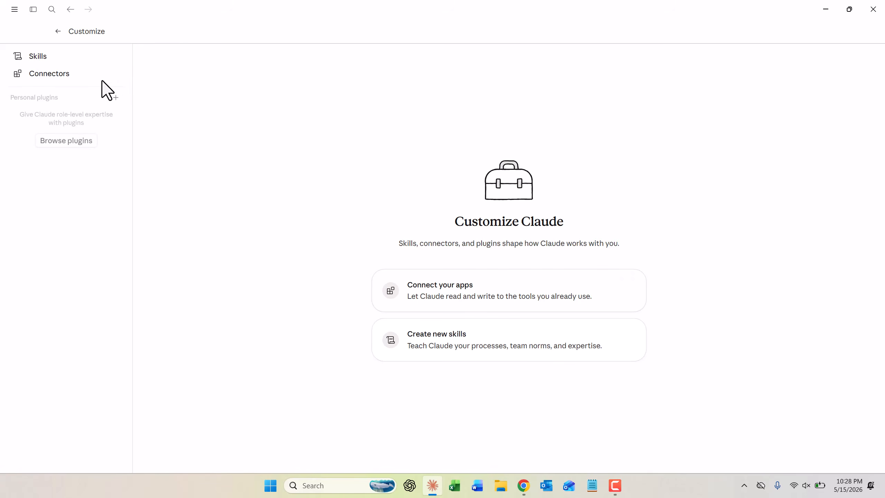
pyautogui.click(158, 102)
pyautogui.click(363, 65)
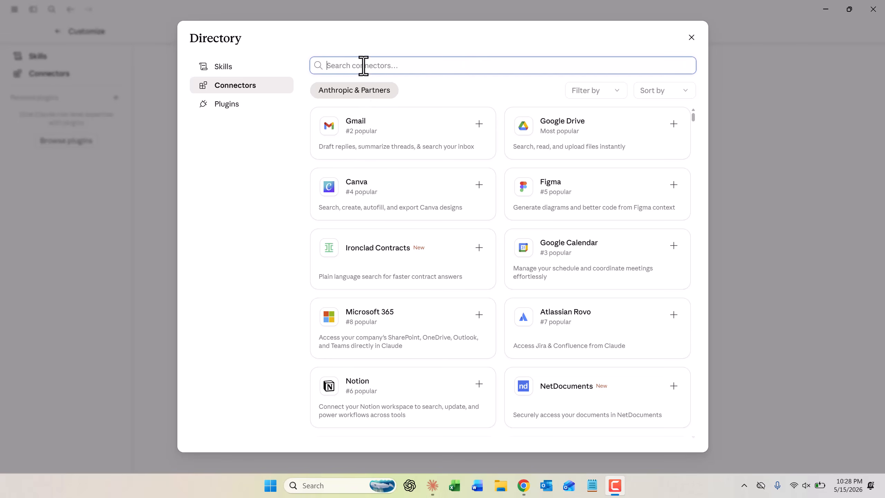
pyautogui.write('Microsoft')
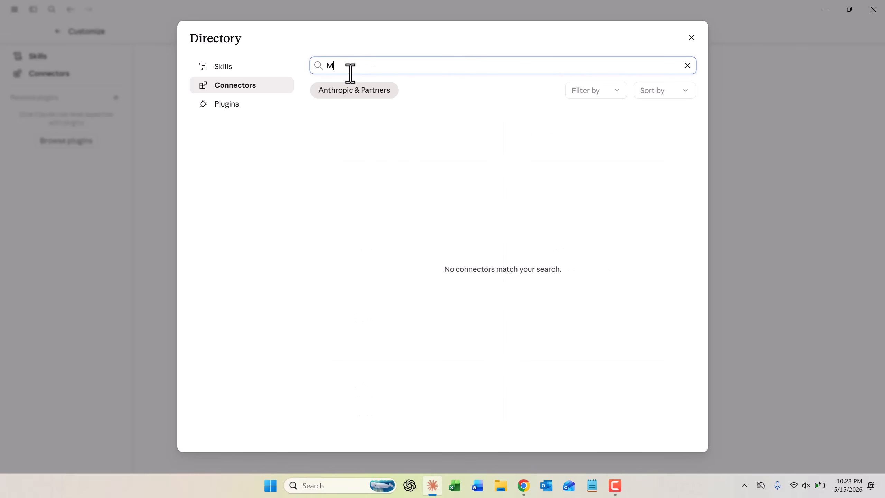
pyautogui.write(' 365')
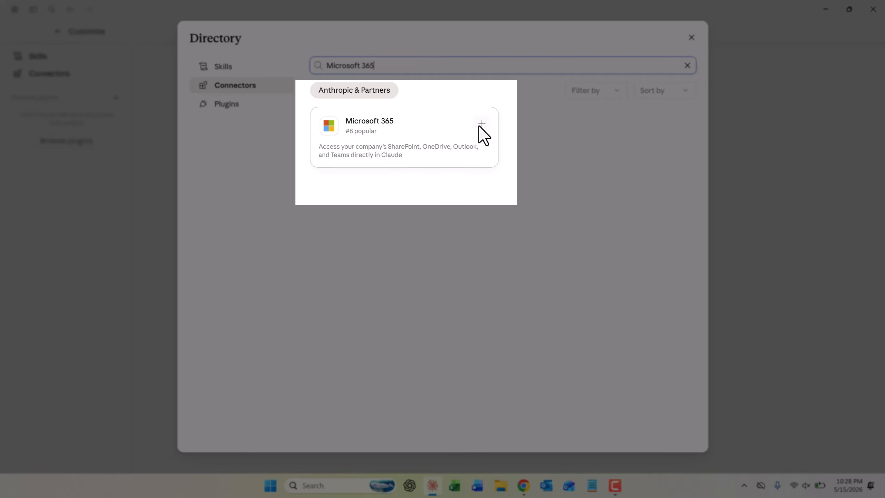
pyautogui.click(480, 125)
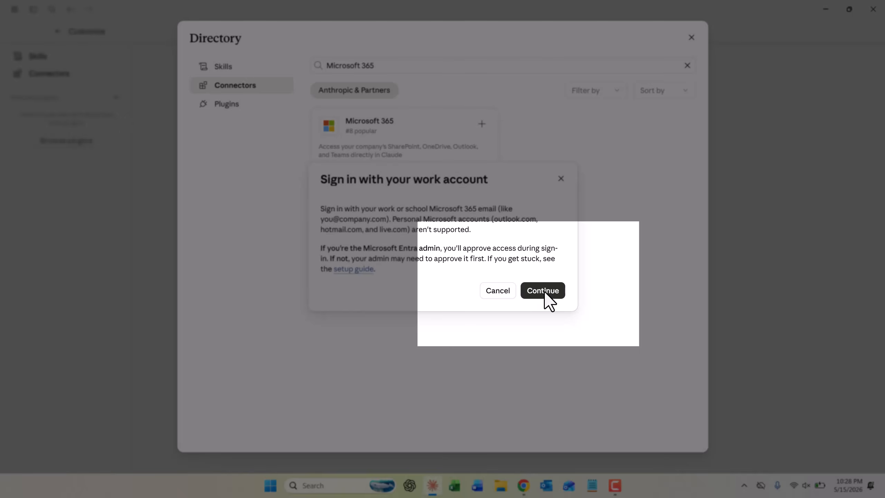
pyautogui.click(544, 291)
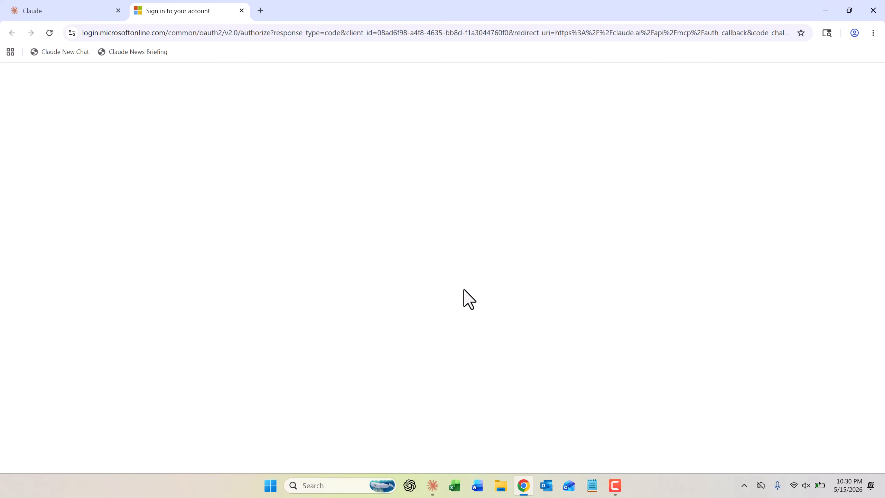
# Request admin approval for M365 MCP Client for Claude with the justification "Microsoft 365 Connector".
pyautogui.scroll(-5, 476, 228)
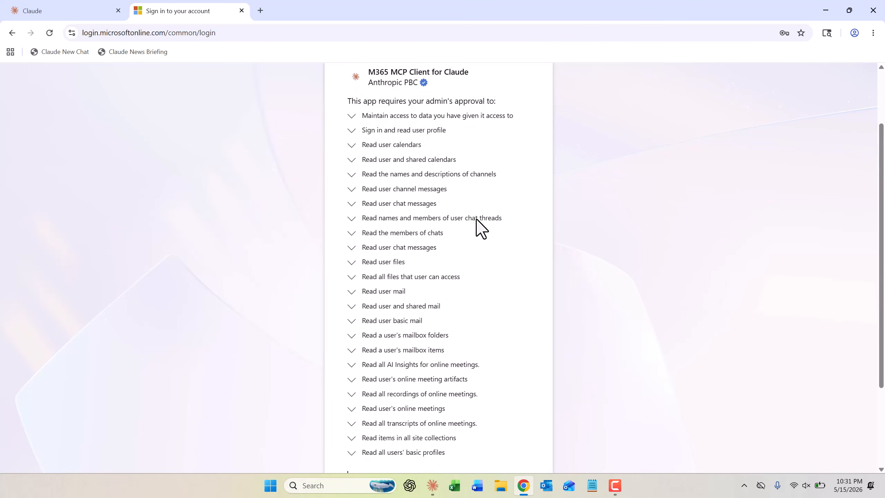
pyautogui.click(391, 359)
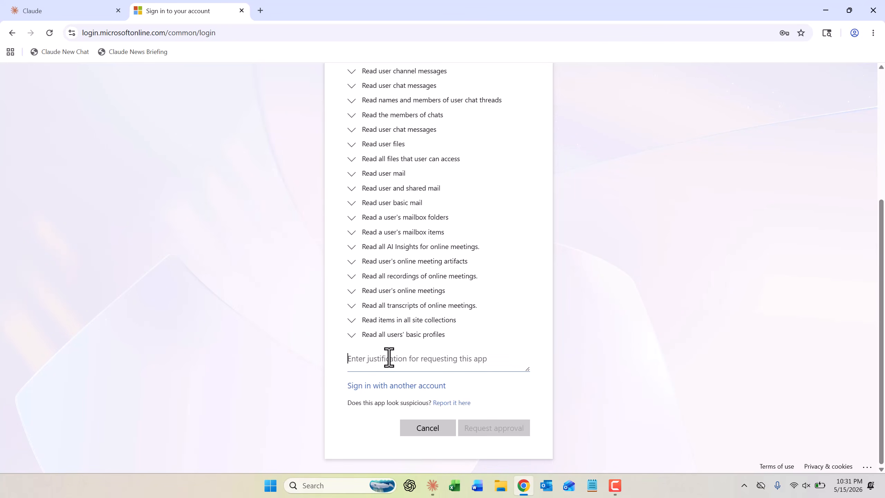
pyautogui.write('Microsoft ')
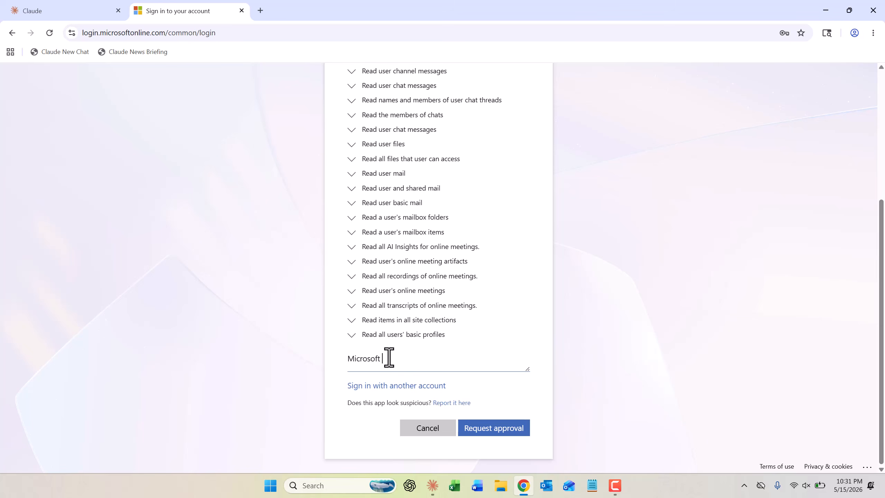
pyautogui.write('365 Connector')
pyautogui.click(486, 440)
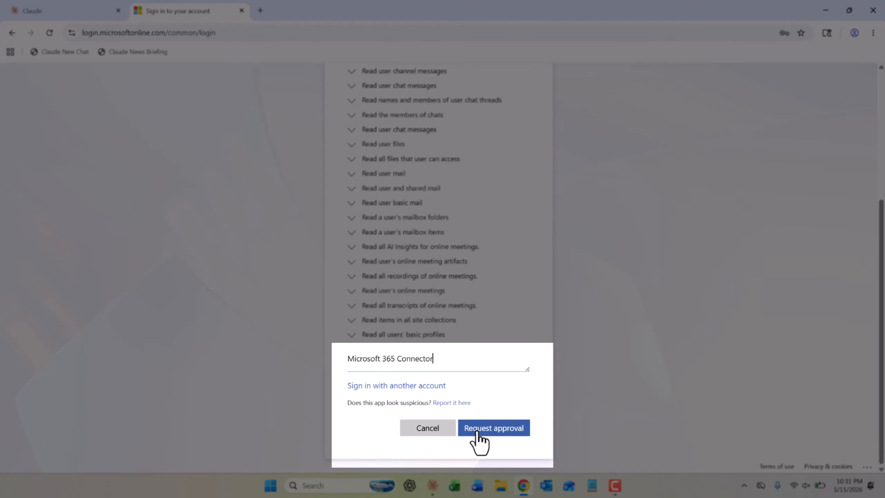
pyautogui.click(477, 432)
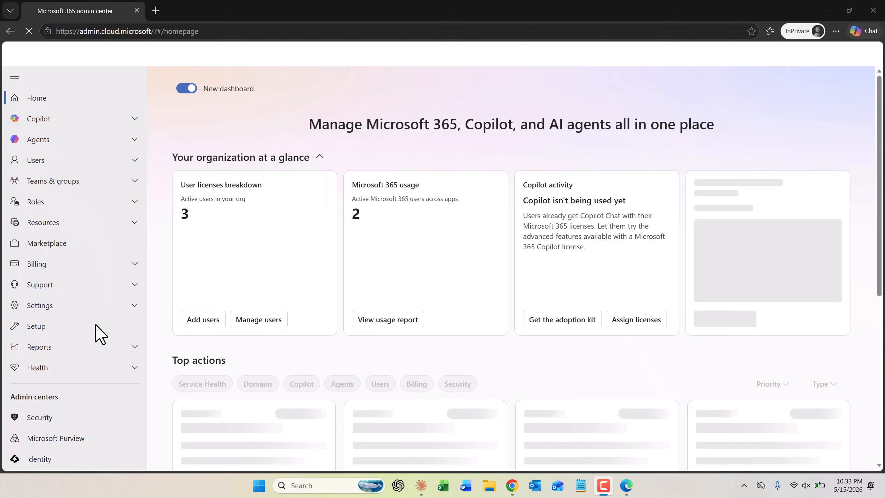
# From the Microsoft 365 admin center, open the pending Entra consent request for M365 MCP Client for Claude and check who requested it.
pyautogui.scroll(-4, 95, 332)
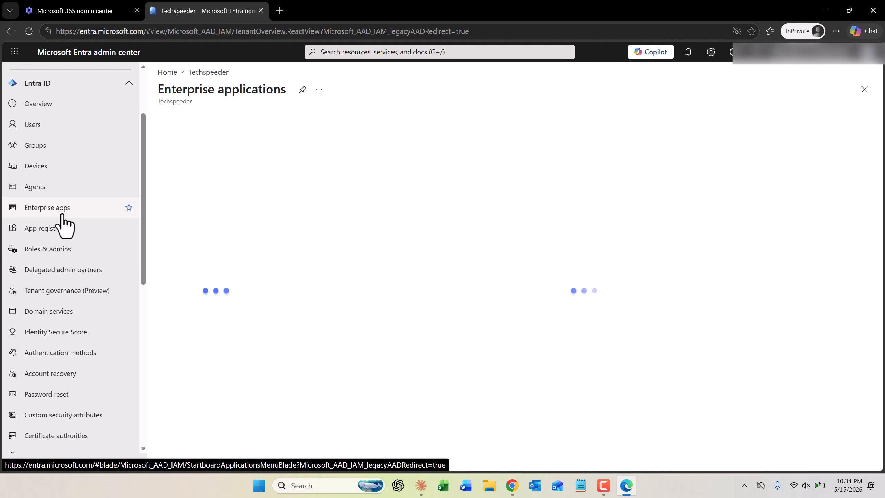
pyautogui.scroll(-2, 209, 384)
pyautogui.click(210, 405)
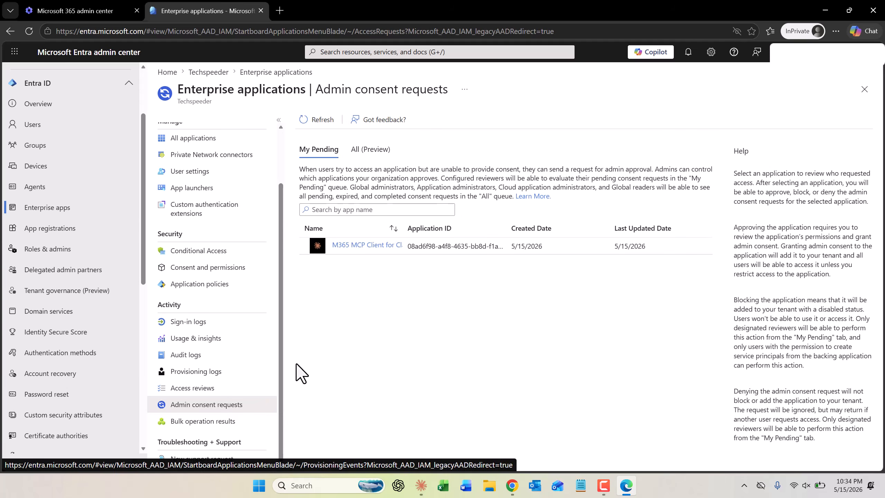
pyautogui.click(352, 247)
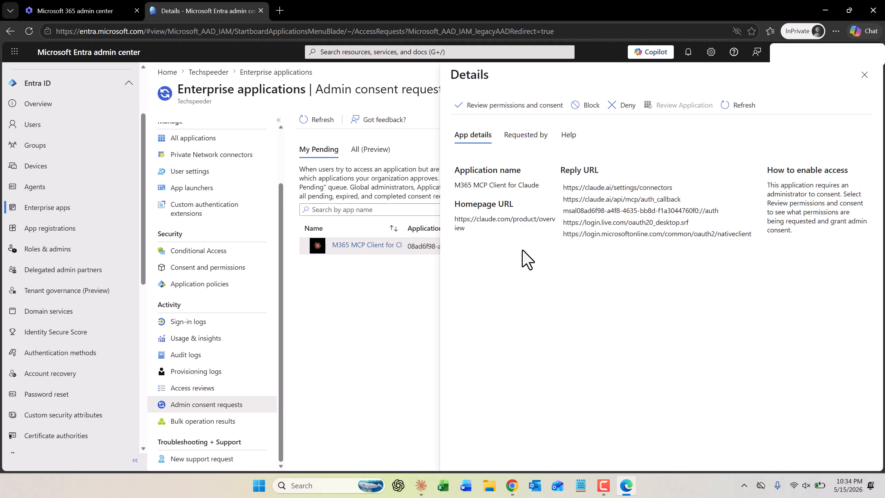
pyautogui.click(524, 136)
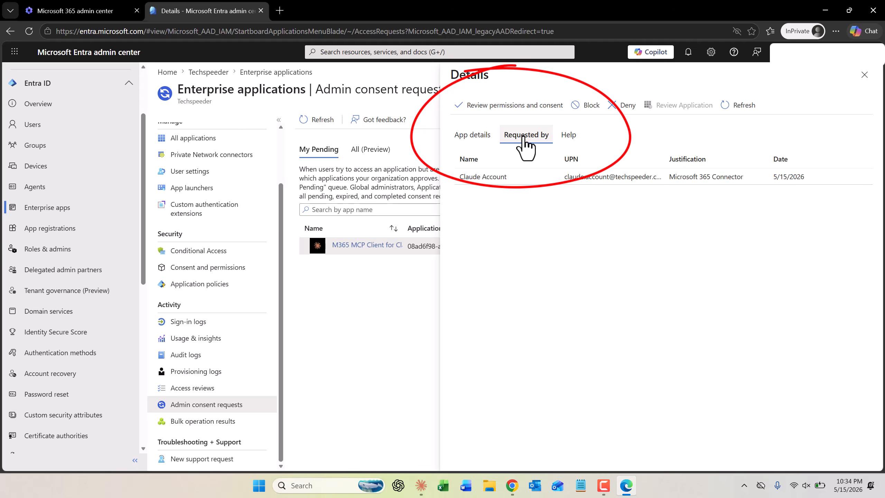
# Review the permissions requested by M365 MCP Client for Claude using the admin account and accept them for the organization.
pyautogui.click(495, 108)
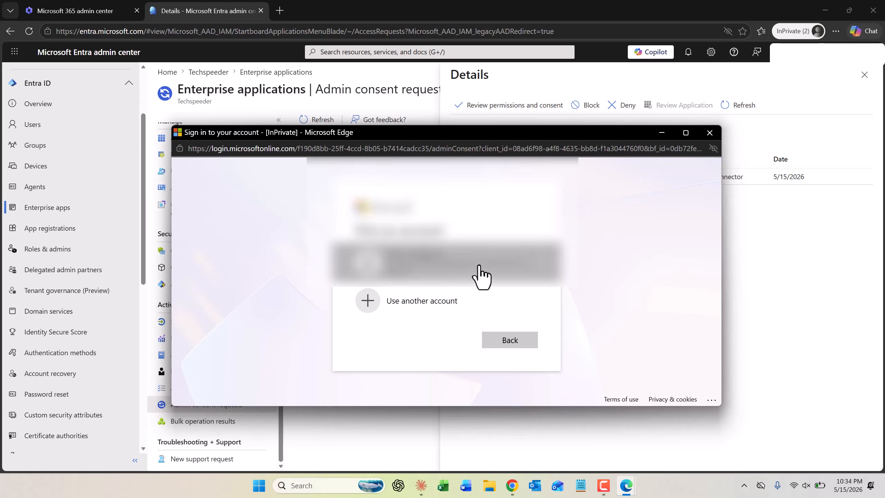
pyautogui.click(481, 267)
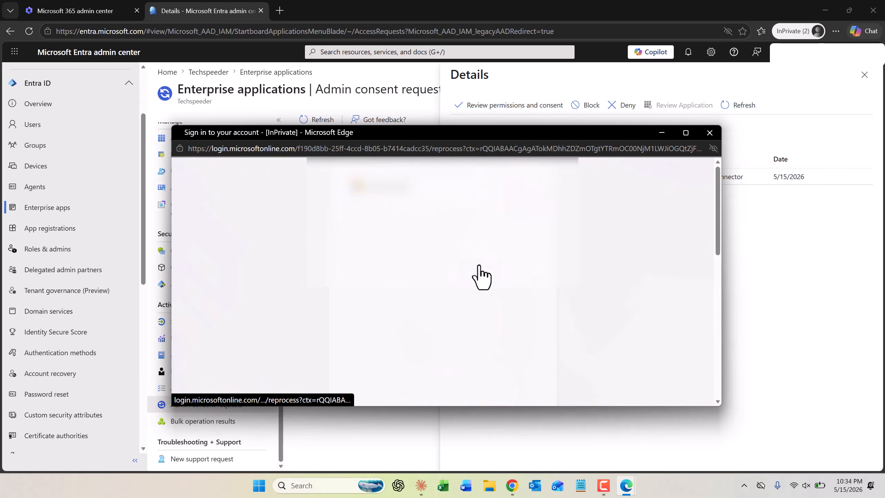
pyautogui.scroll(-1, 481, 277)
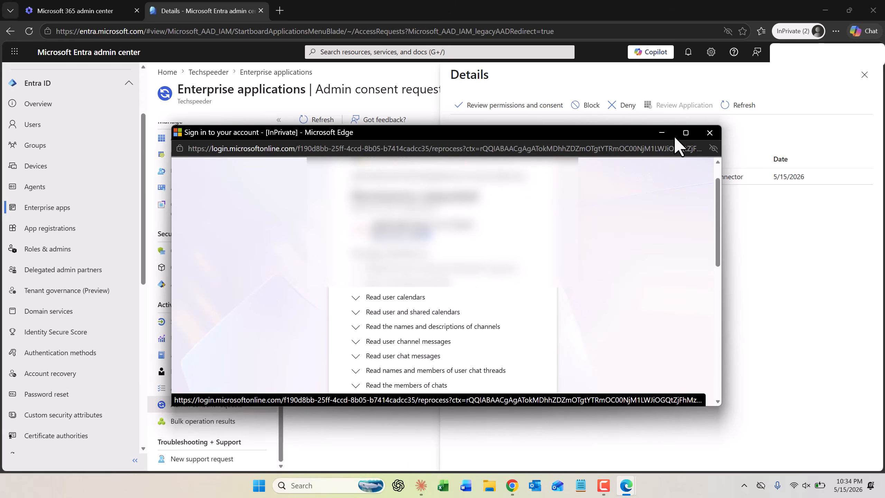
pyautogui.scroll(-1, 600, 265)
pyautogui.scroll(-15, 600, 265)
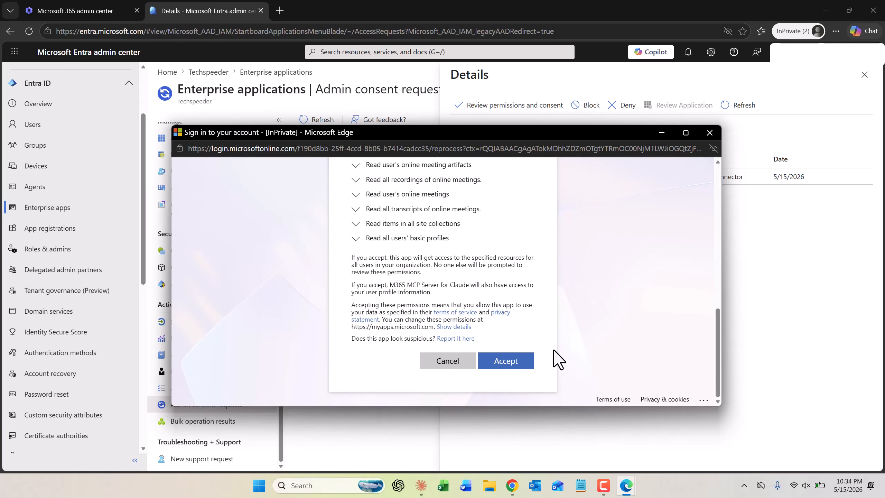
pyautogui.click(519, 362)
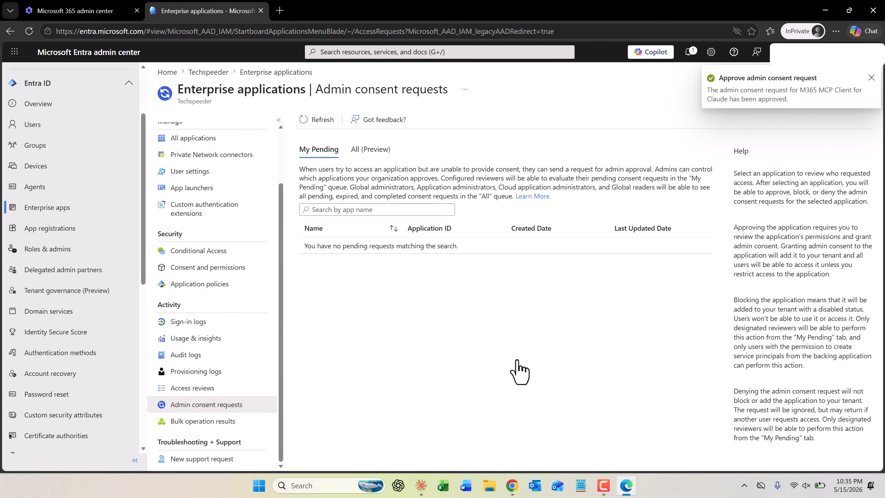
# Return to Claude, relaunch the Microsoft 365 access tab, and sign in with the work account's password.
pyautogui.click(825, 10)
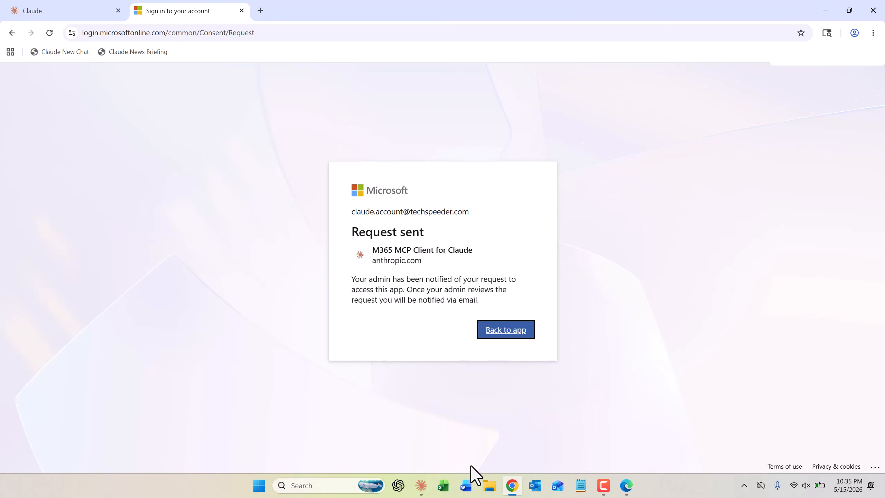
pyautogui.click(422, 485)
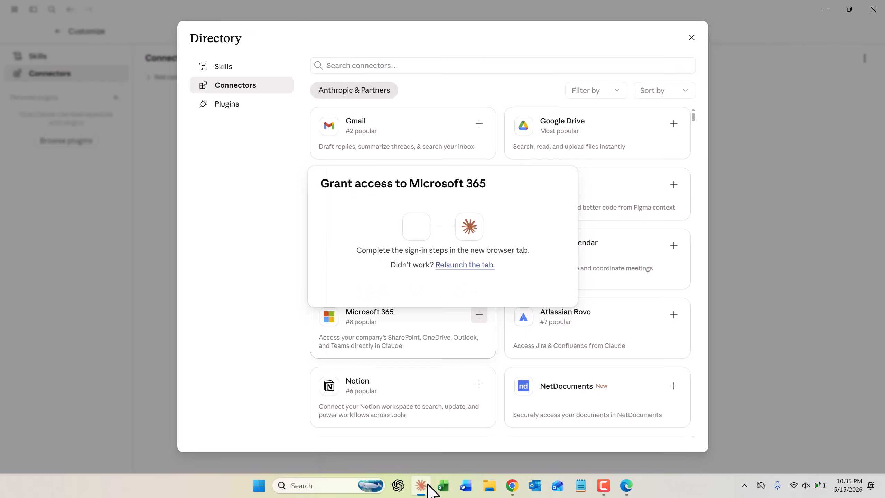
pyautogui.click(467, 267)
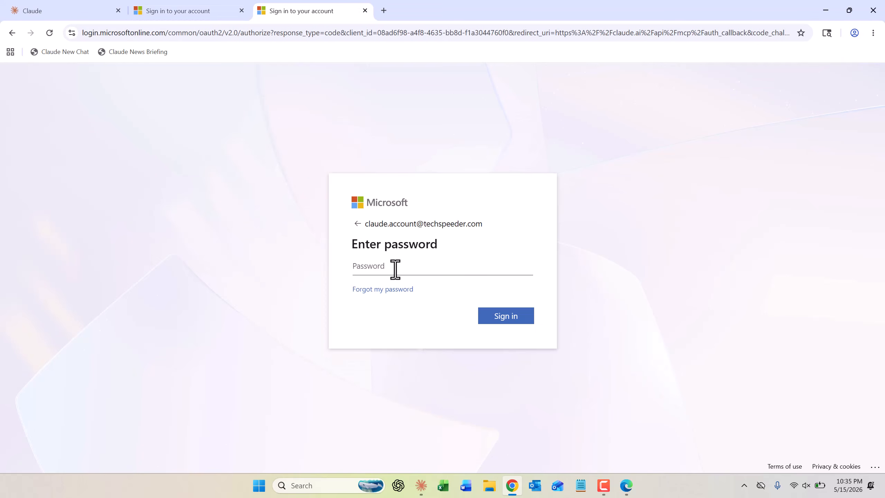
pyautogui.write('••••••••••••••')
pyautogui.write('••••••••••')
pyautogui.press('Return')
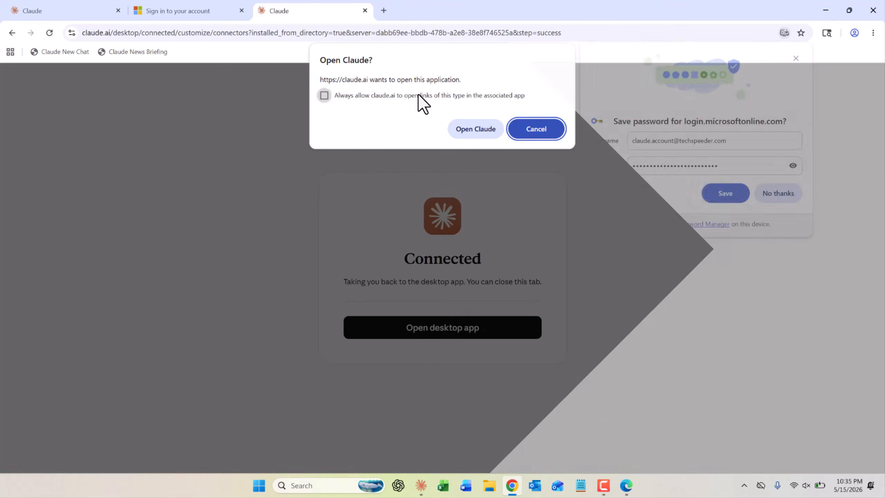
# Always allow claude.ai to open this type of link in the associated app and open the Claude desktop app.
pyautogui.click(417, 94)
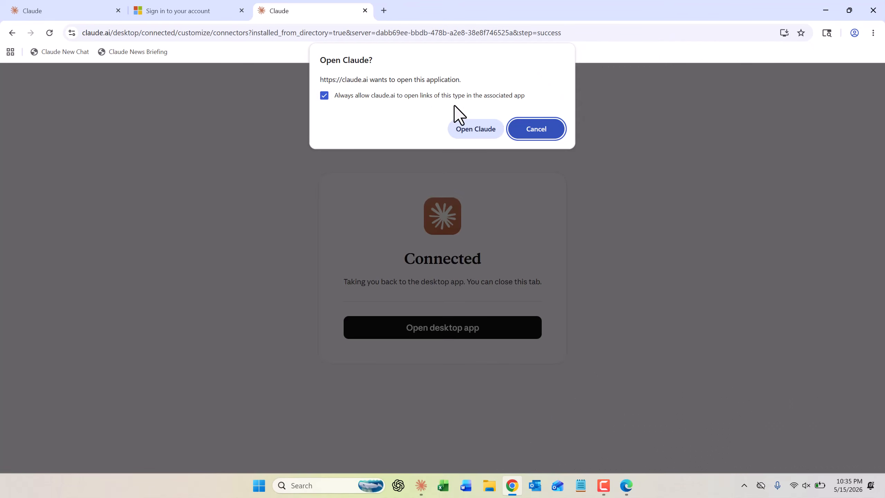
pyautogui.click(474, 128)
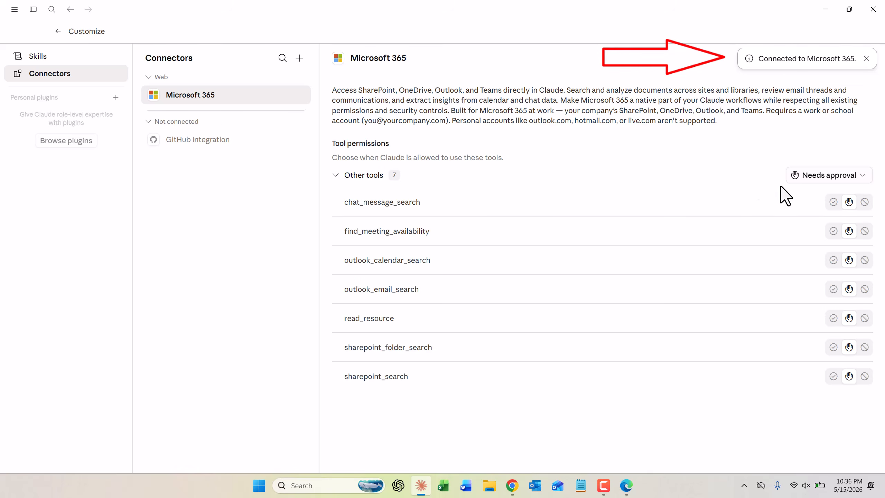
# Check the approval options available for all Microsoft 365 connector tools and return to the new chat screen.
pyautogui.click(824, 176)
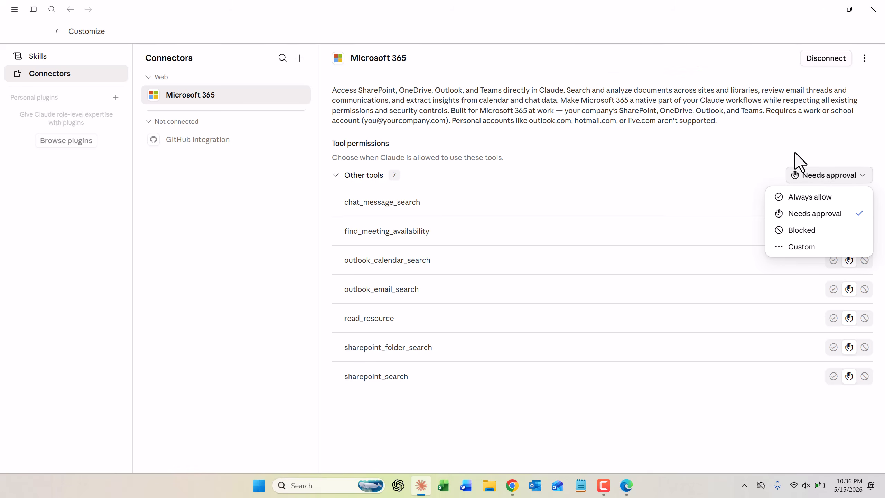
pyautogui.click(777, 134)
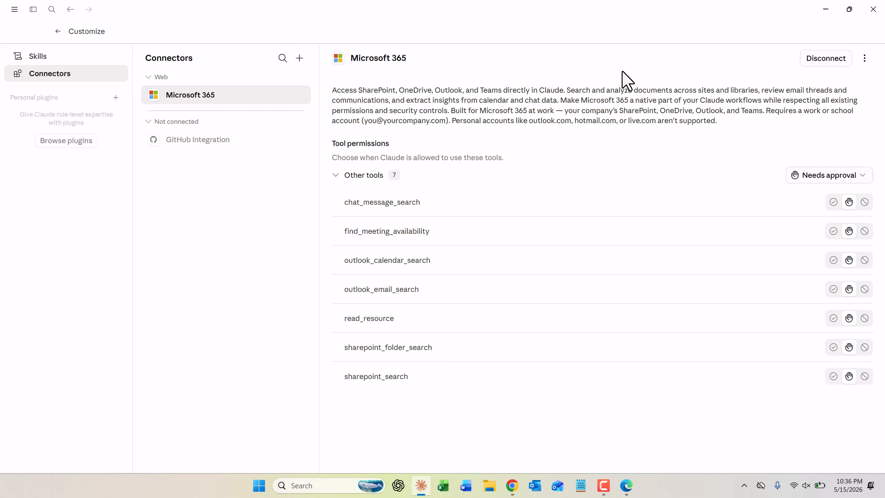
pyautogui.click(58, 32)
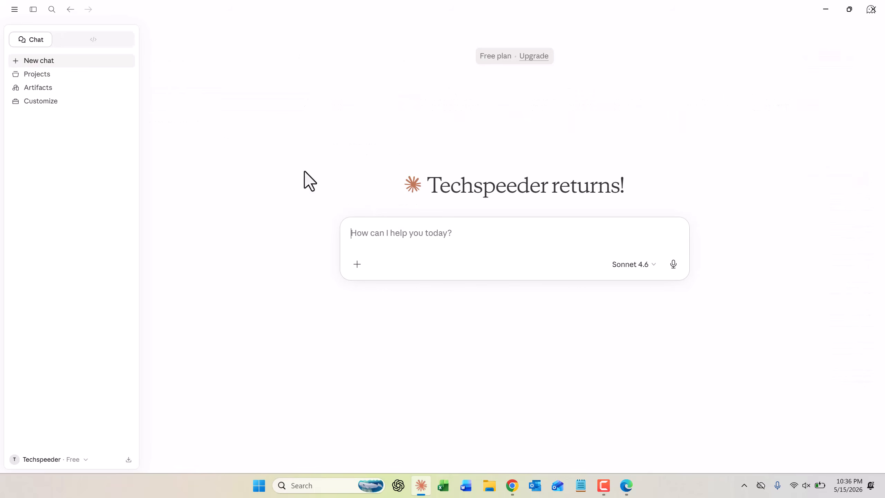
# Check the chat's connector options for Microsoft 365 and the sources that can be added from it.
pyautogui.click(354, 267)
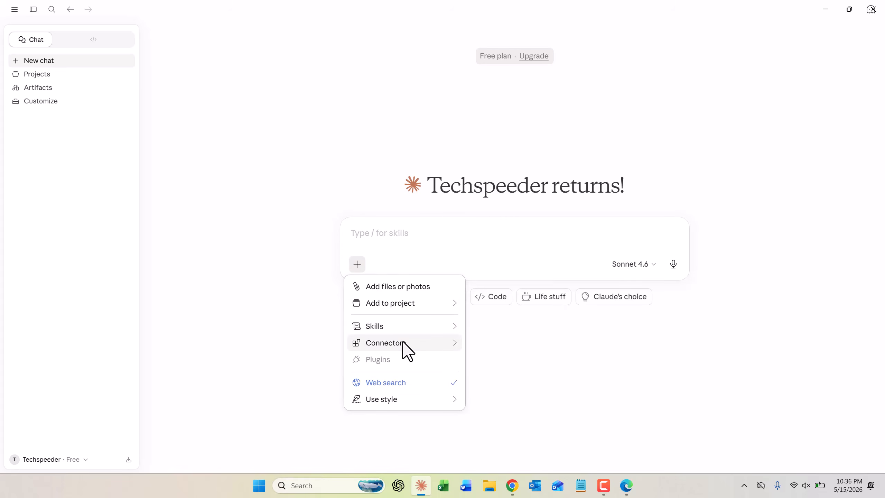
pyautogui.moveTo(455, 343)
pyautogui.moveTo(505, 281)
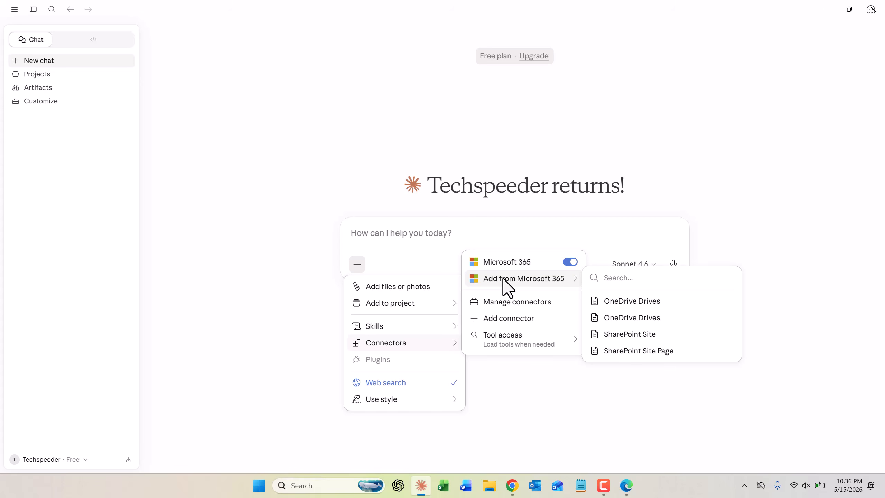
pyautogui.click(514, 263)
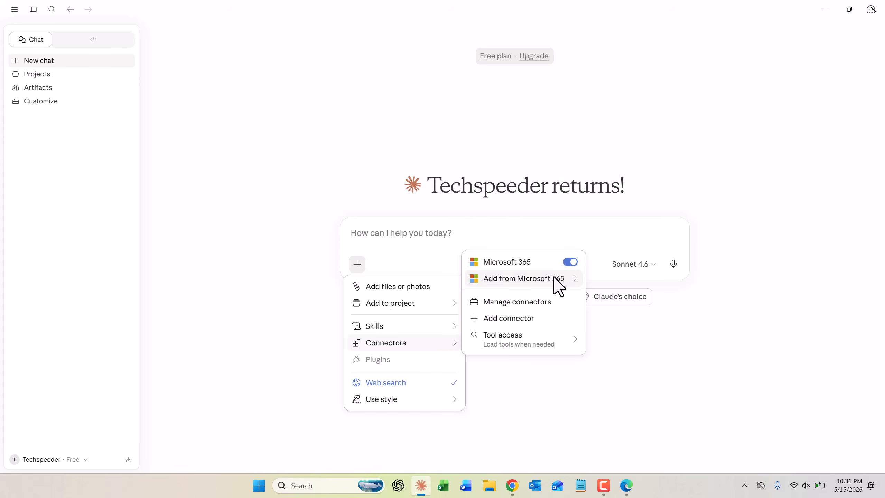
pyautogui.moveTo(554, 280)
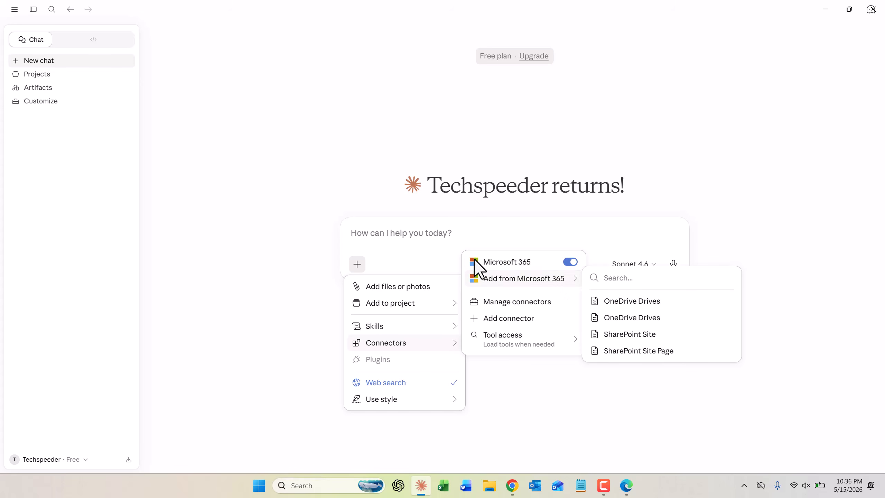
# Send the prompt "Check My Microsoft 365 Mailbox" and permit the requested Outlook email search.
pyautogui.click(378, 237)
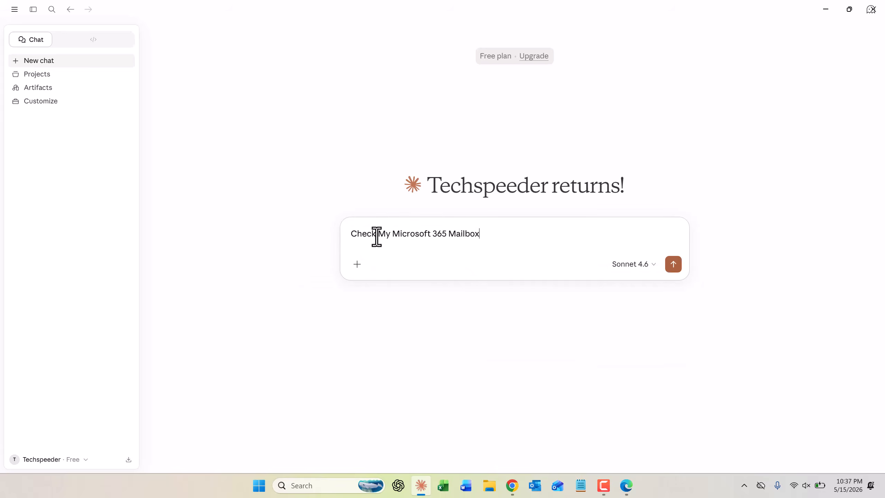
pyautogui.press('Return')
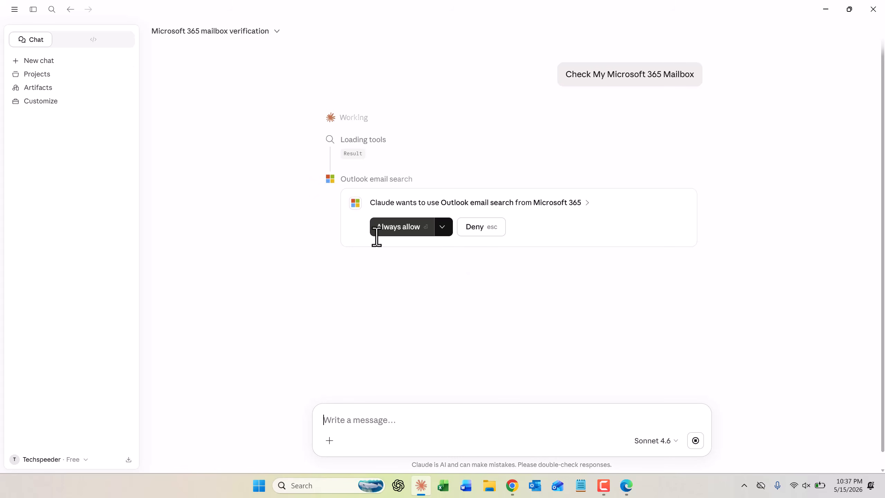
pyautogui.click(448, 229)
pyautogui.click(407, 250)
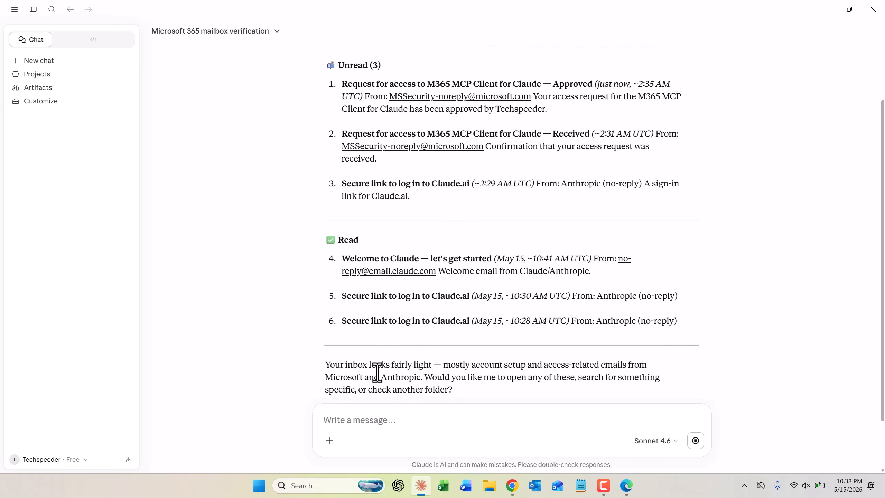
# Send the follow-up request "Please delete the secure link emails those are no longer needed".
pyautogui.click(352, 418)
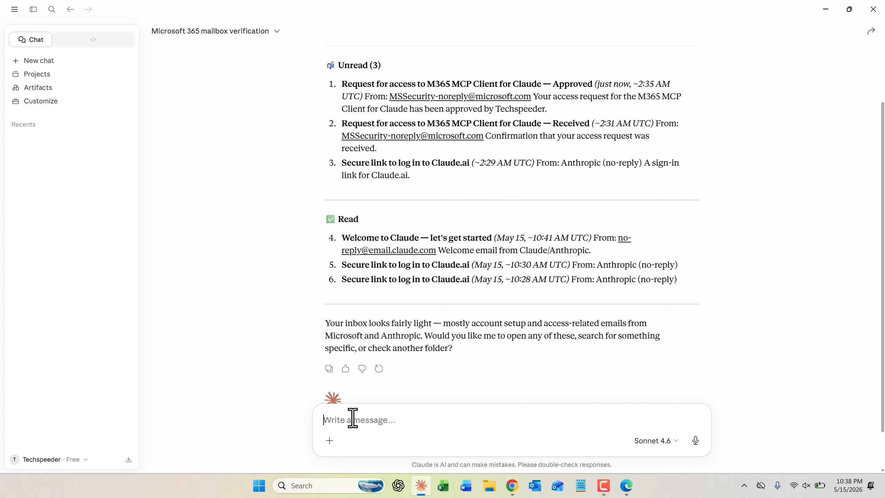
pyautogui.write('Please delete the secur')
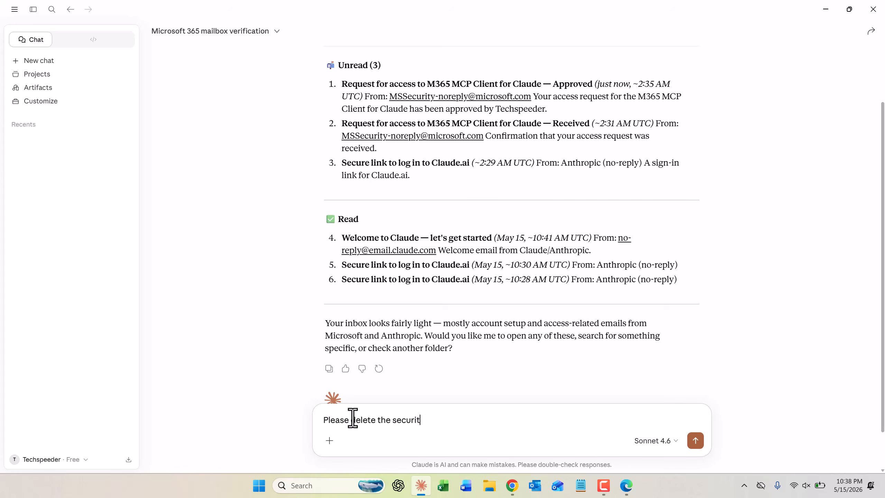
pyautogui.write('e link emails those are no ')
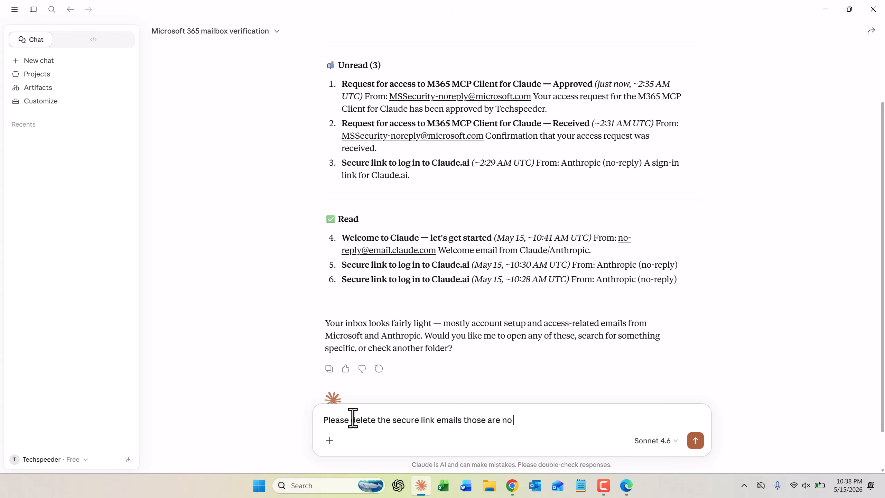
pyautogui.write('longer needed')
pyautogui.press('Return')
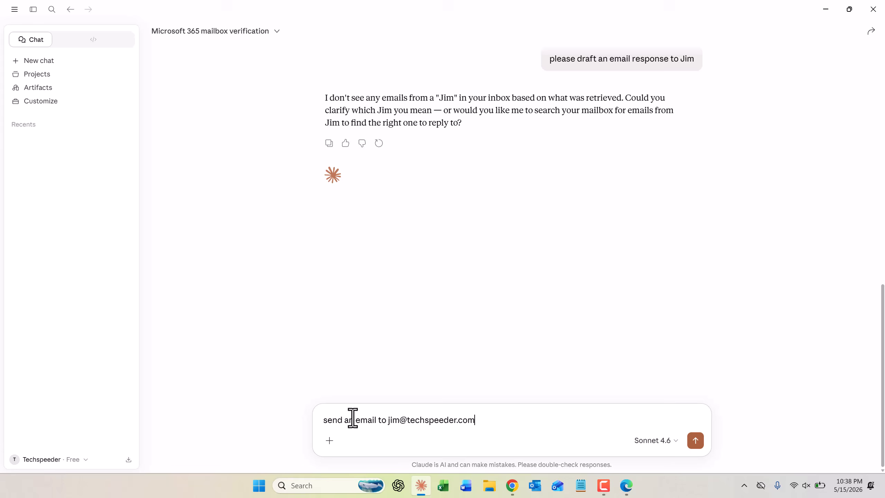
# Request an email to the contact, subject "Lunch Meeting", saying "Hey let's grab lunch while you're in town. Please see my calendar link below and book a slot".
pyautogui.press('Return')
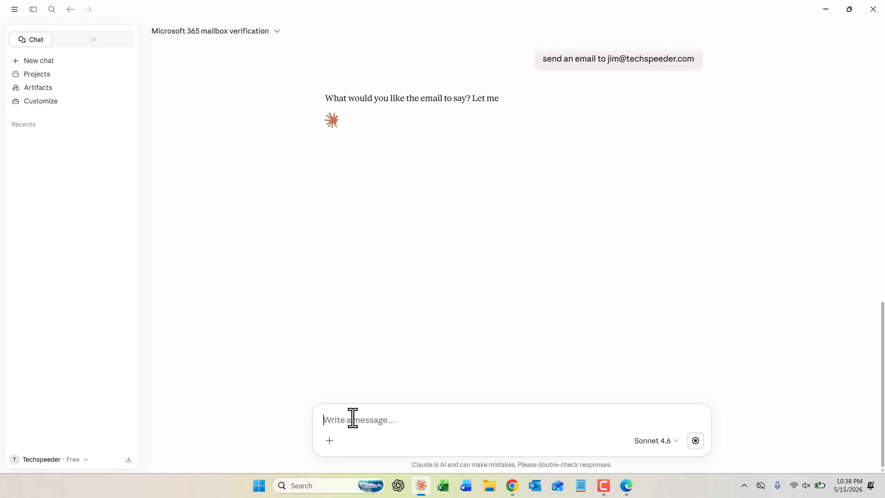
pyautogui.write('Lunch Meeting - subject  Hey let’s grab lunch while you’re in town. Please see my calendar link below and book a slot')
pyautogui.press('Return')
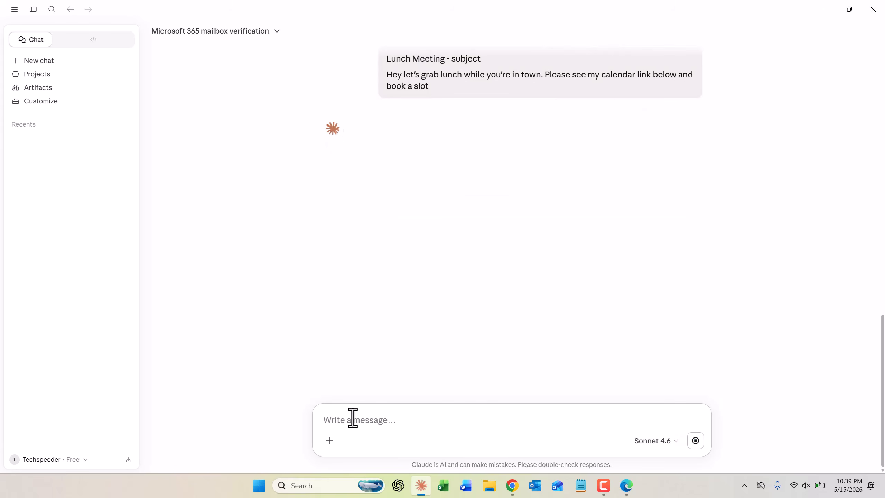